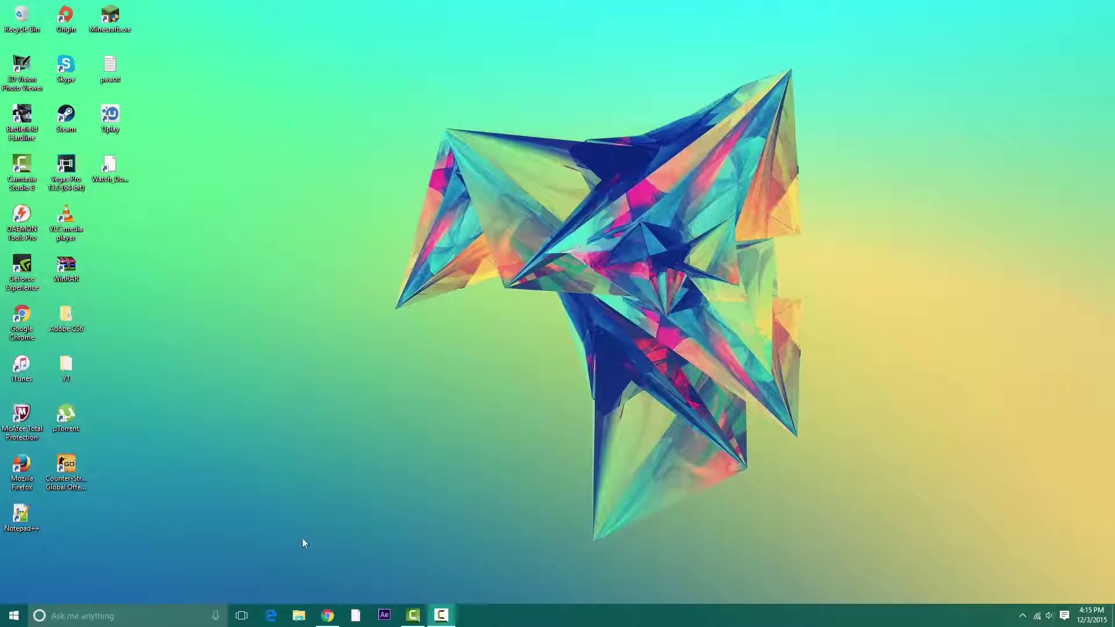
Step: Download the free µTorrent for Windows installer from the µTorrent website
click(327, 617)
click(150, 5)
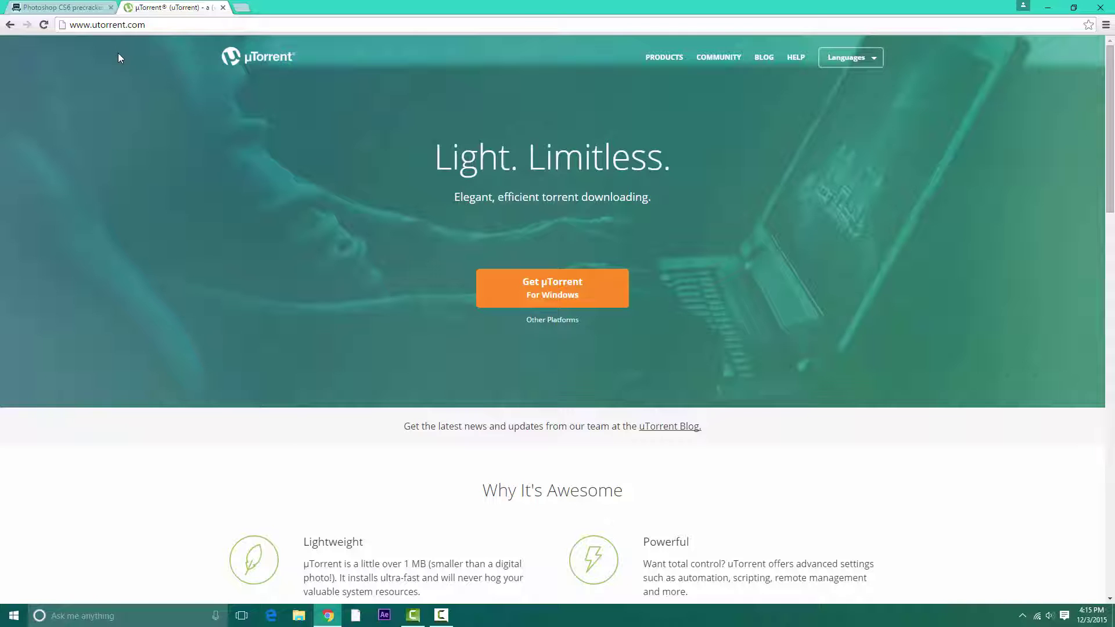
scroll(487, 304, down, 2)
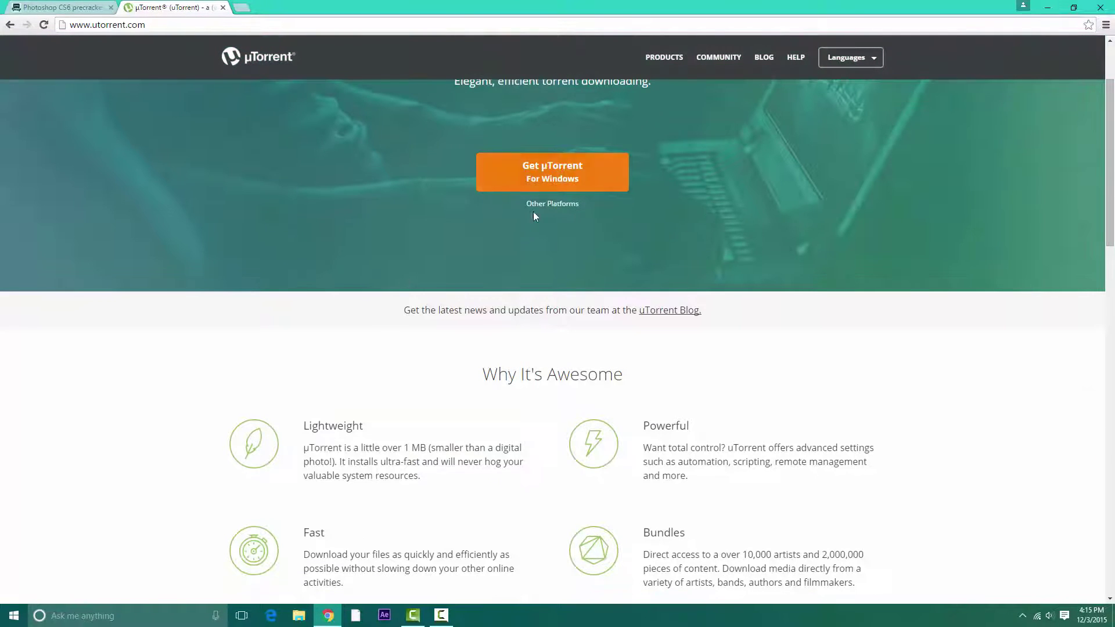
click(535, 182)
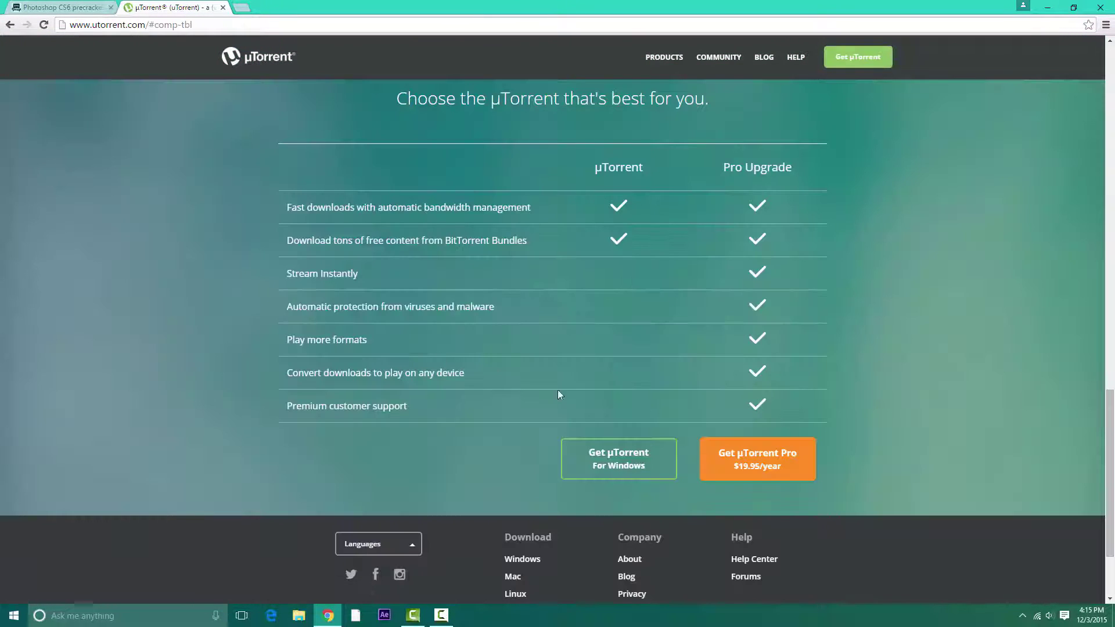
click(602, 468)
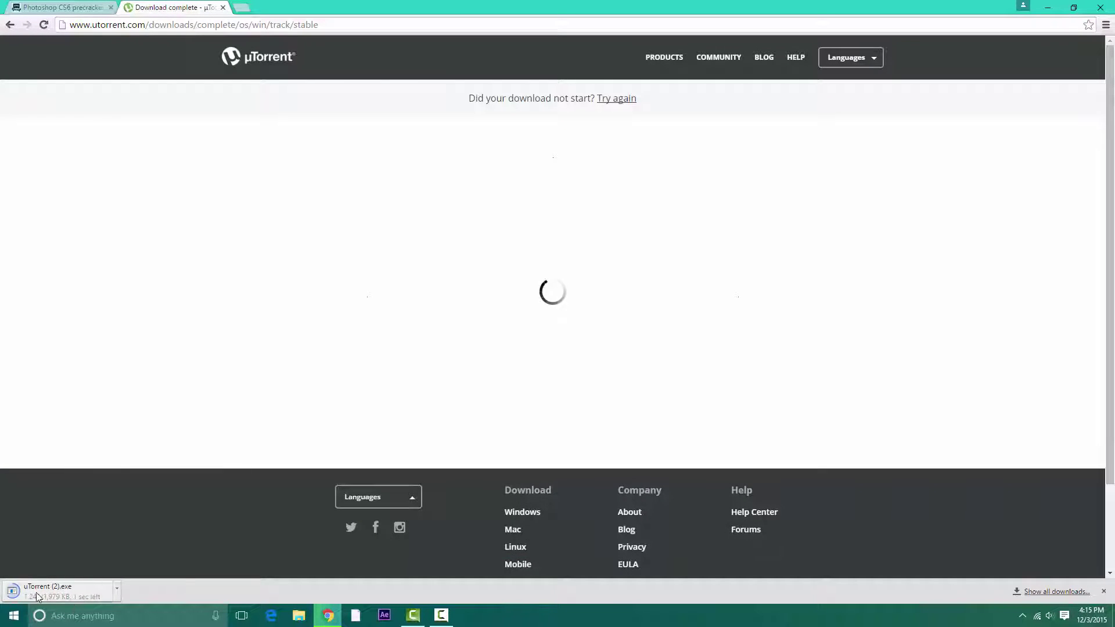
click(116, 592)
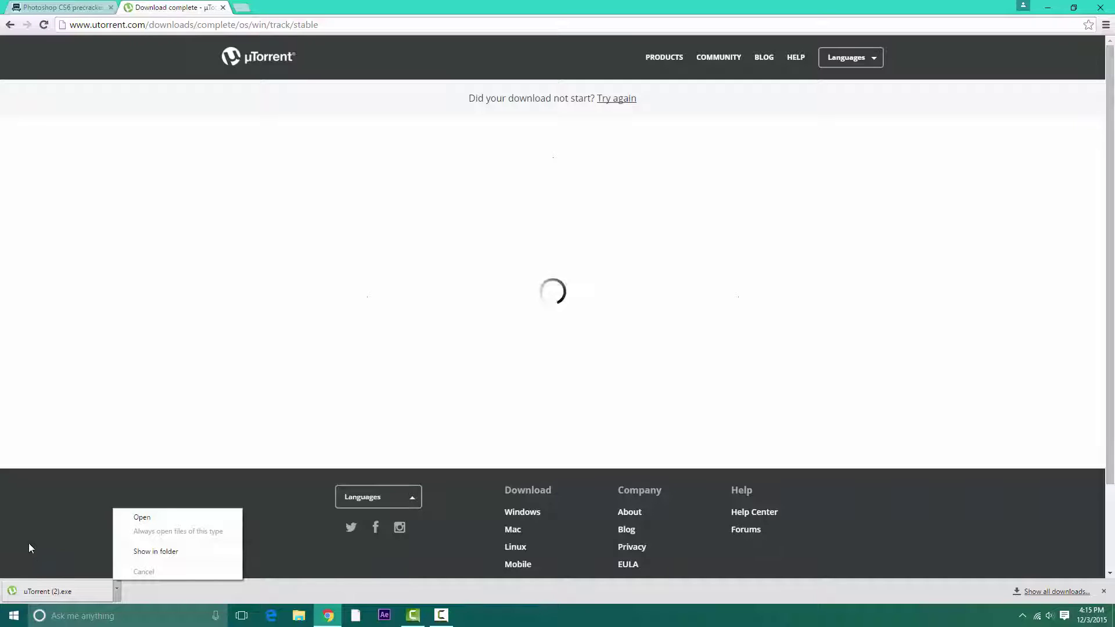
click(38, 418)
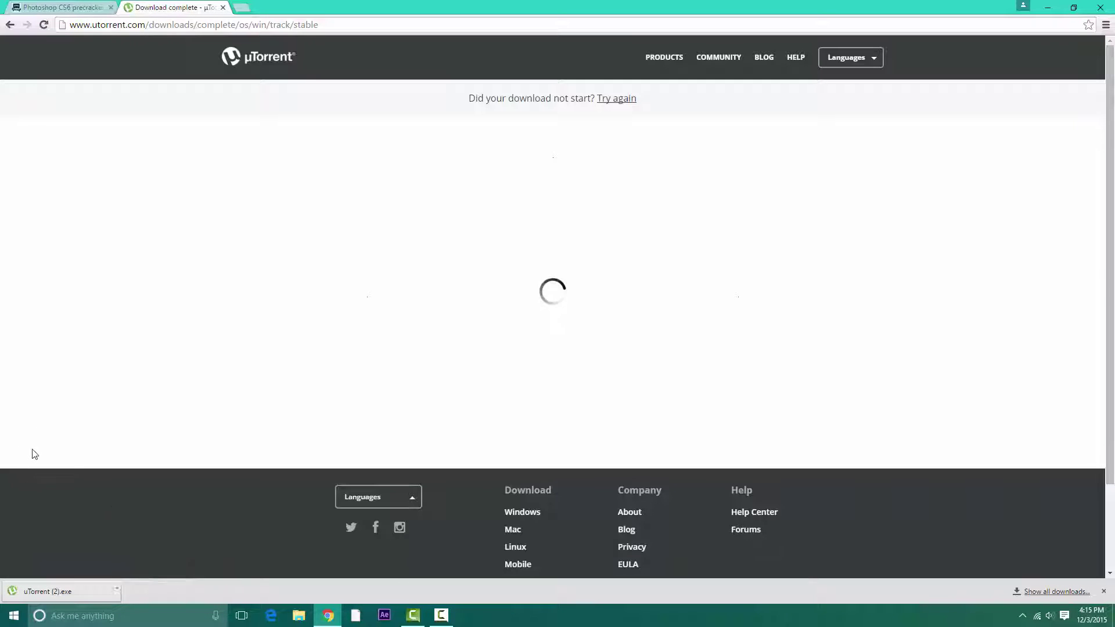
Step: Close the µTorrent tab and send the Photoshop CS6 magnet link to the torrent client
click(223, 7)
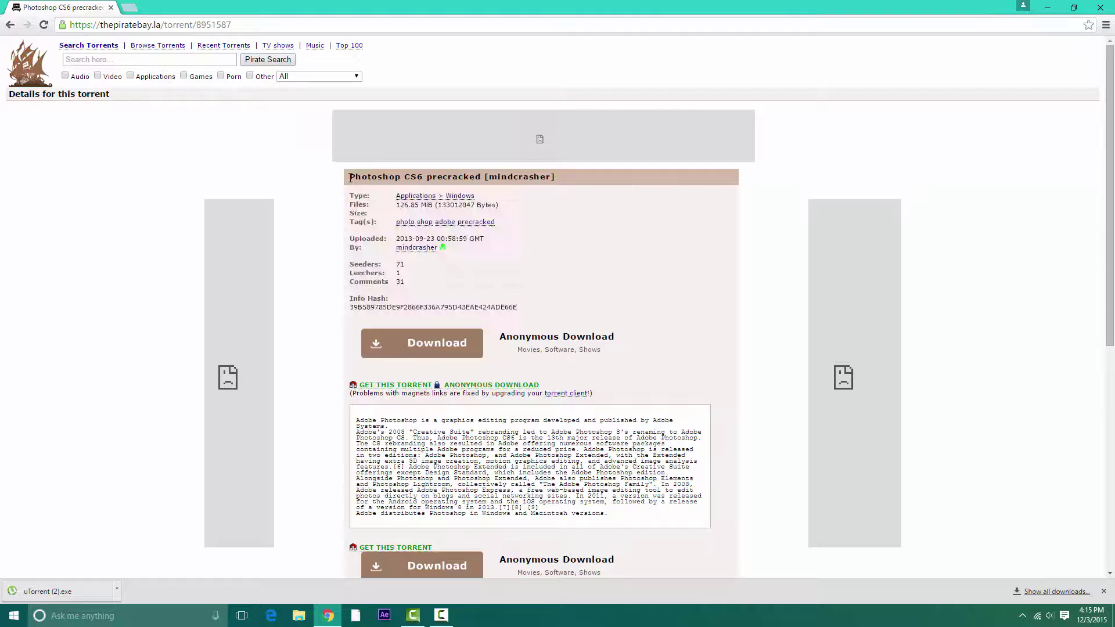
drag(519, 178, 351, 177)
click(373, 390)
click(570, 248)
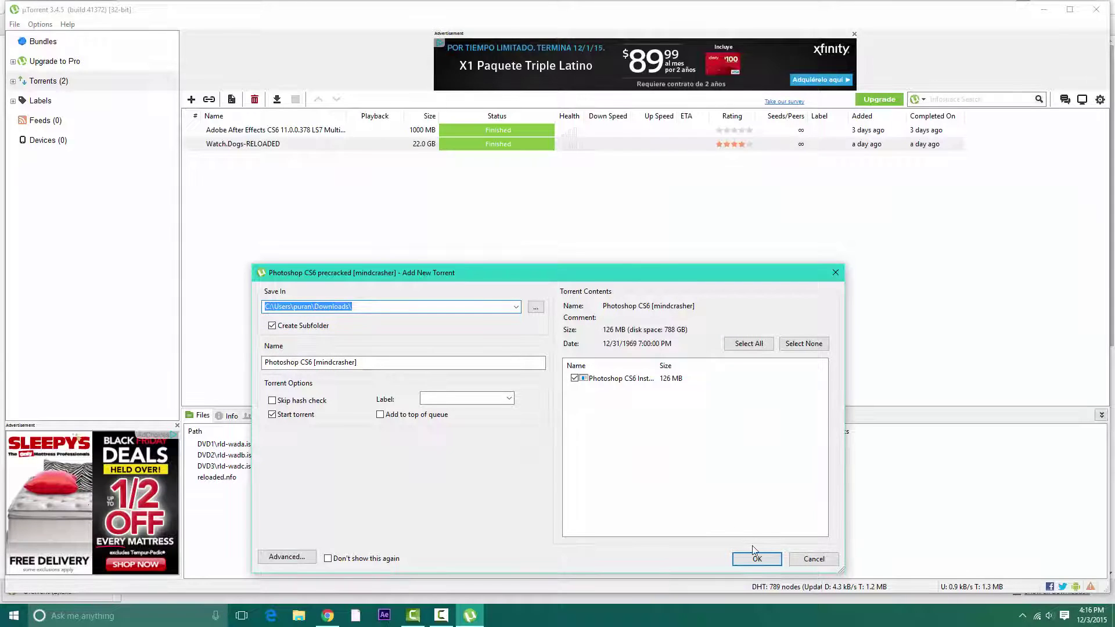
Step: Confirm adding the Photoshop CS6 [mindcrasher] torrent to download its 126 MB installer
click(745, 559)
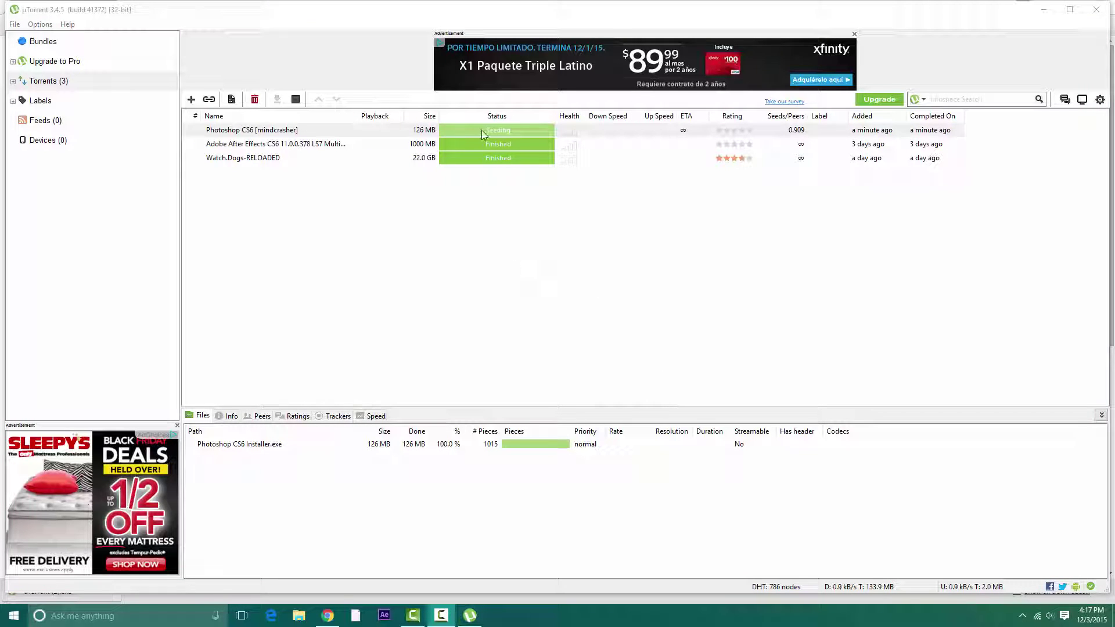
Step: Stop the Photoshop CS6 torrent and open its download folder past the upgrade prompt
right_click(467, 134)
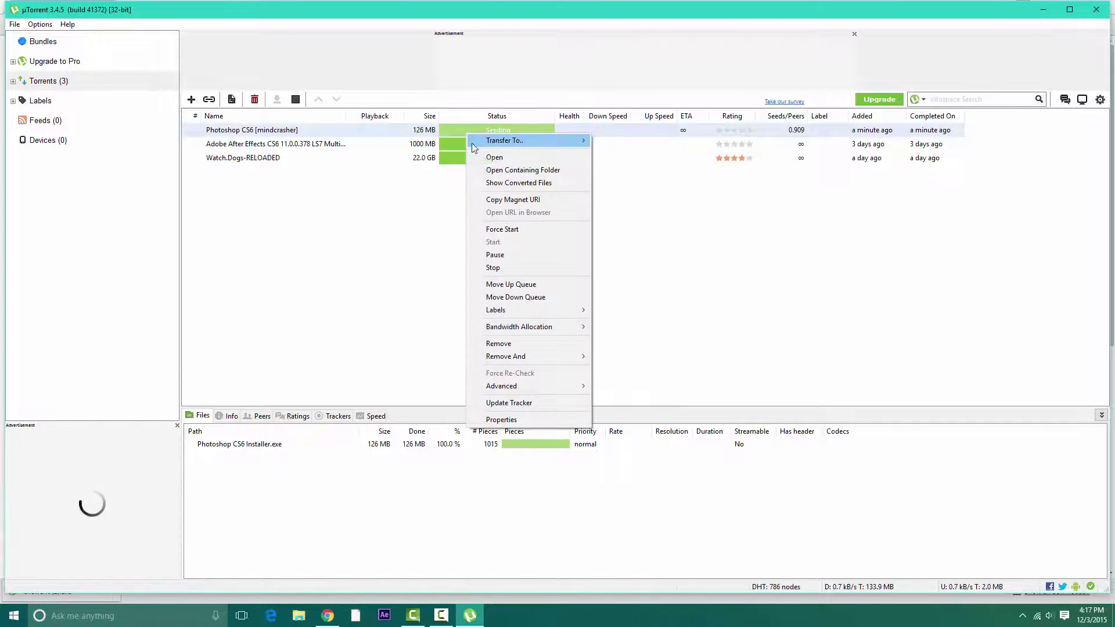
click(504, 266)
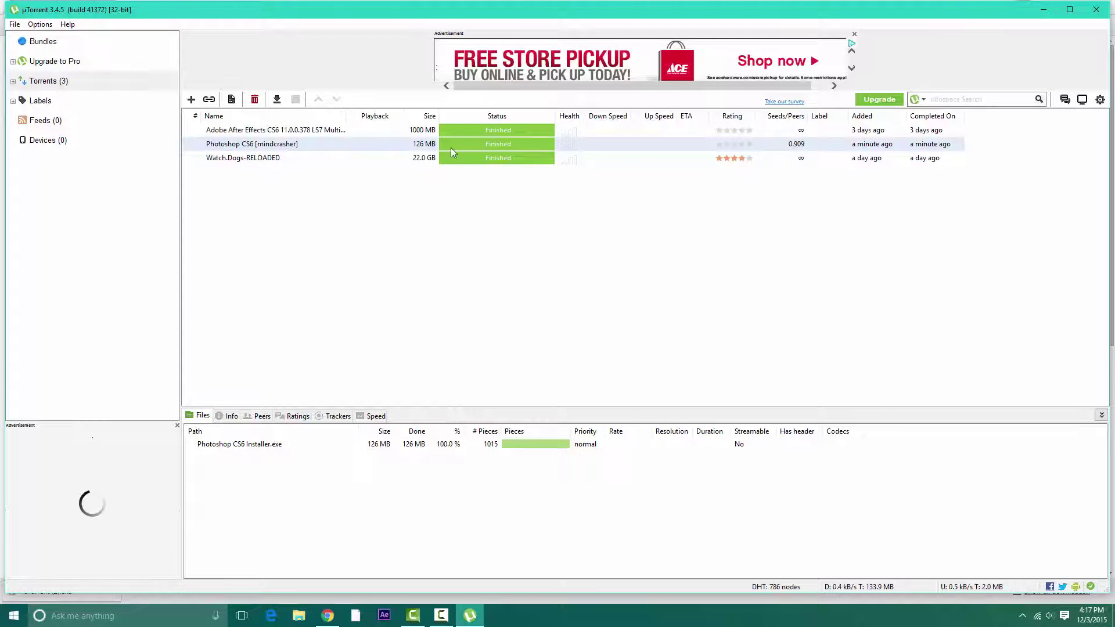
key(Up)
key(Return)
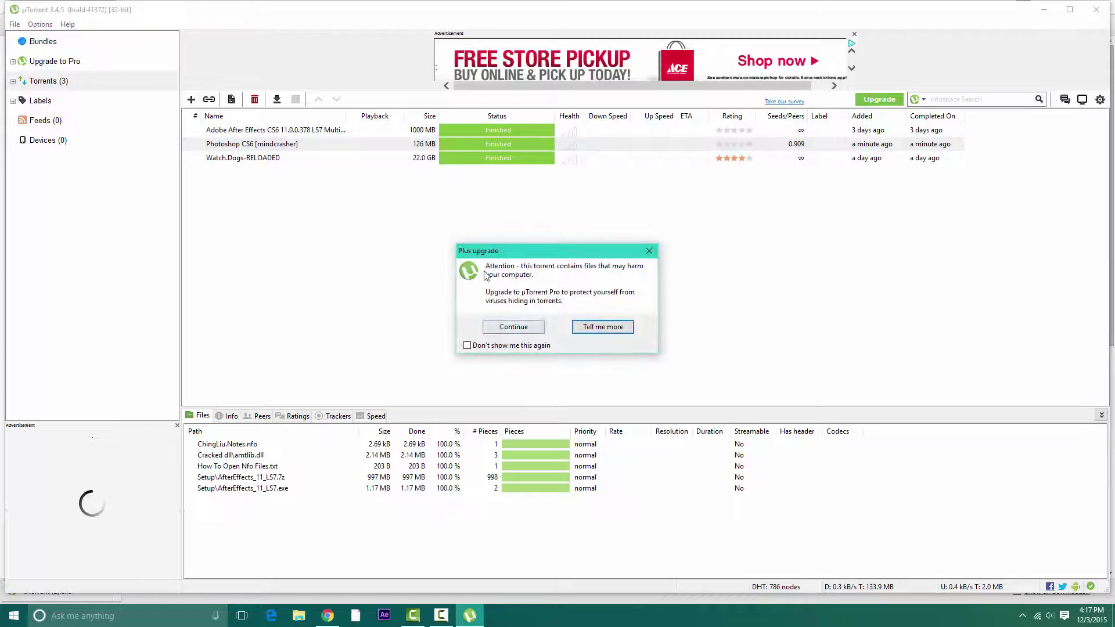
click(514, 328)
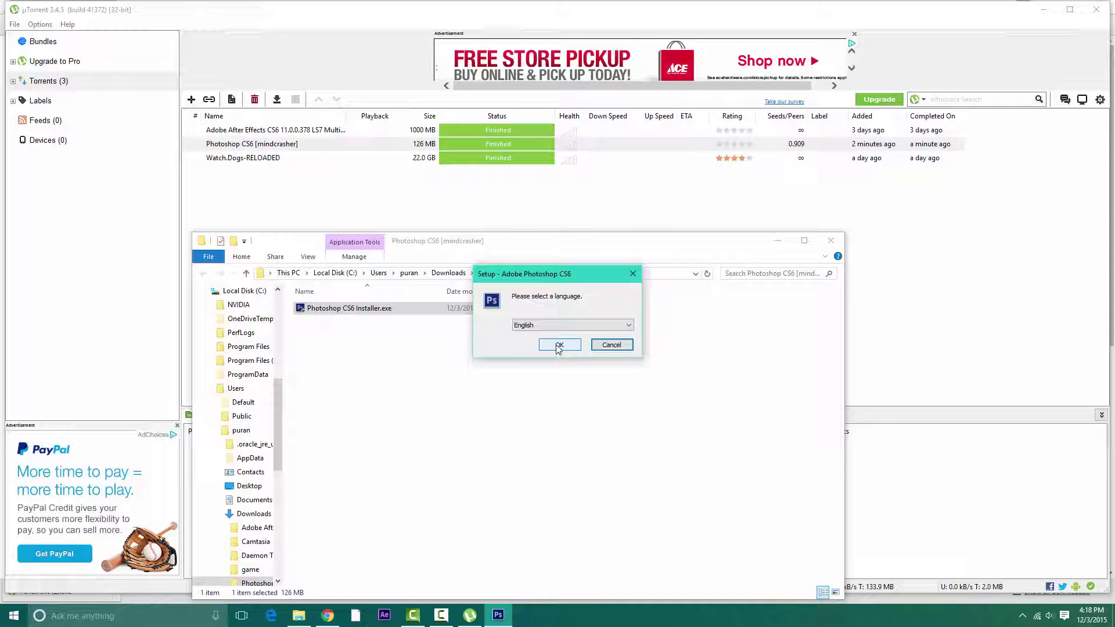
Step: Install Photoshop CS6 in English to the default location, finishing without visiting the product web site
click(559, 346)
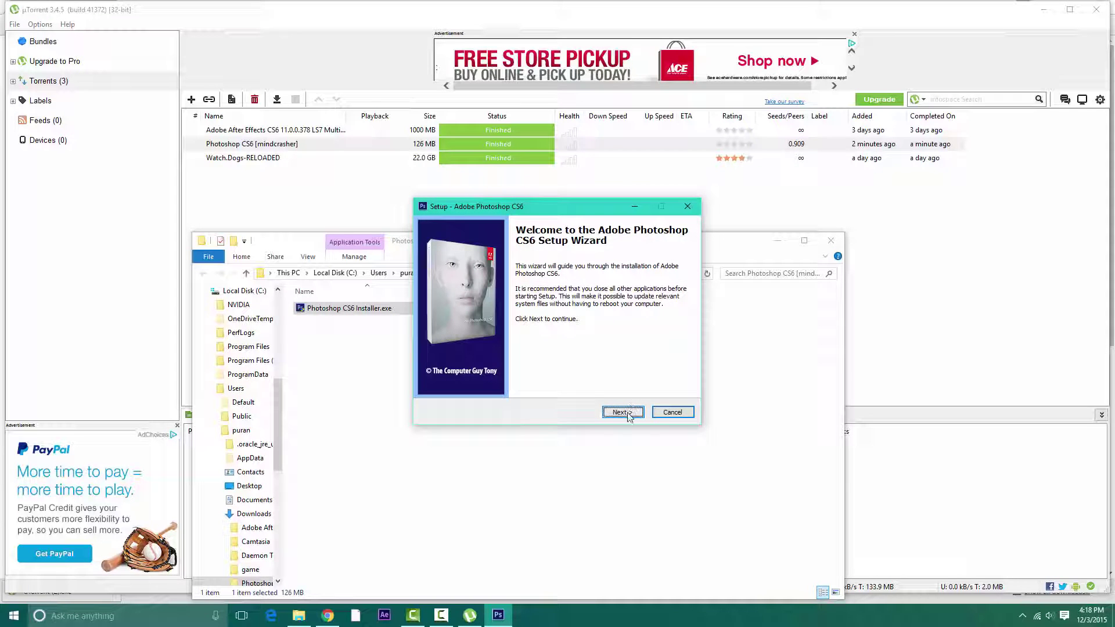
click(629, 417)
click(633, 419)
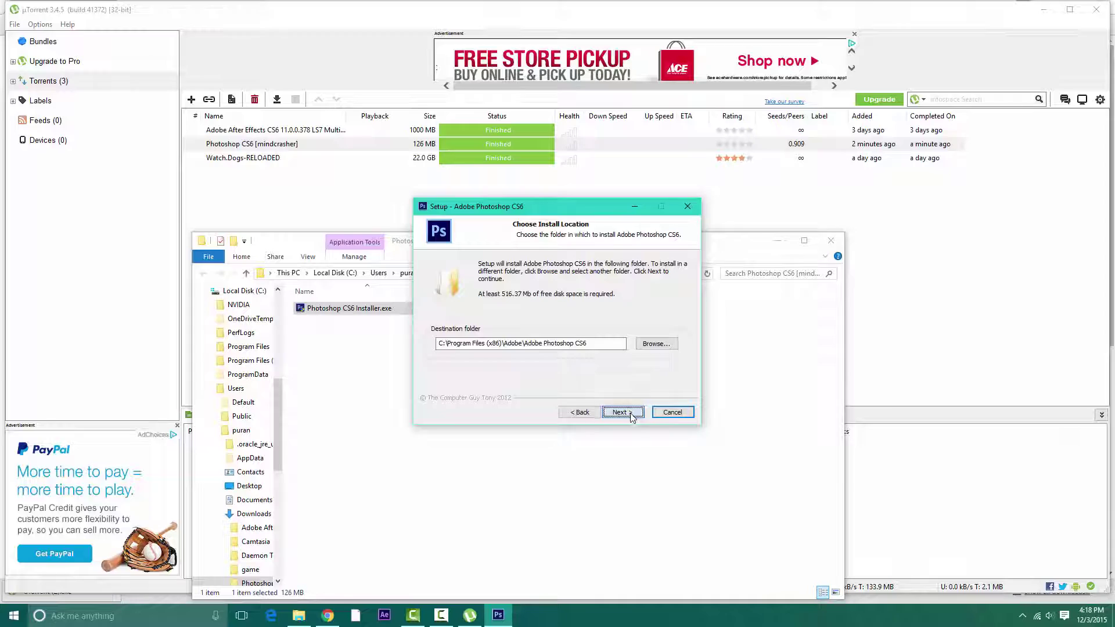
click(627, 414)
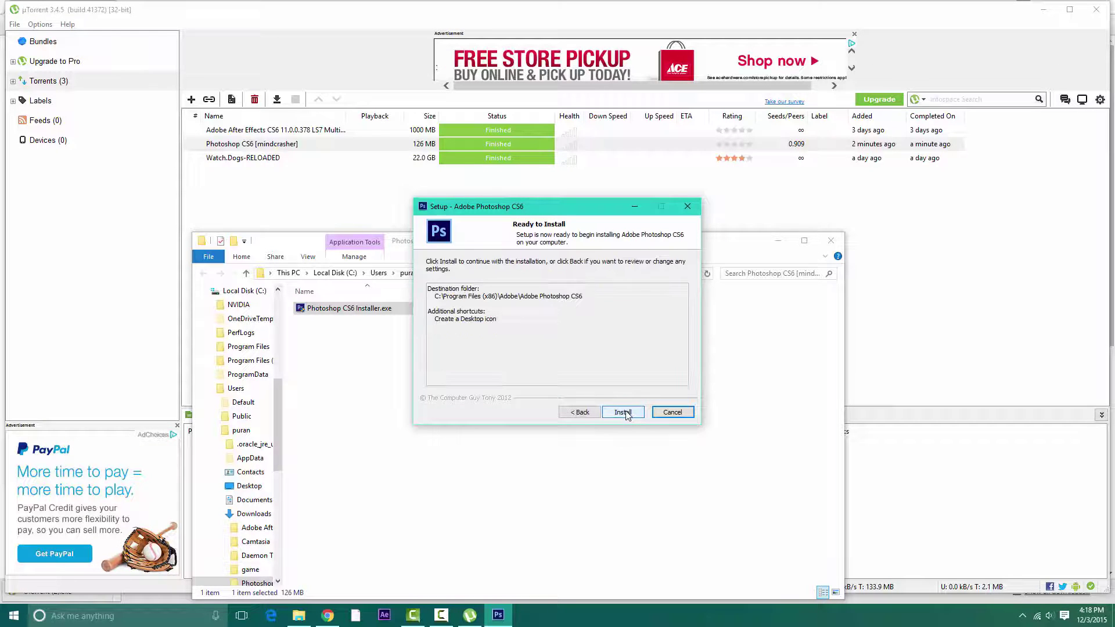
click(624, 417)
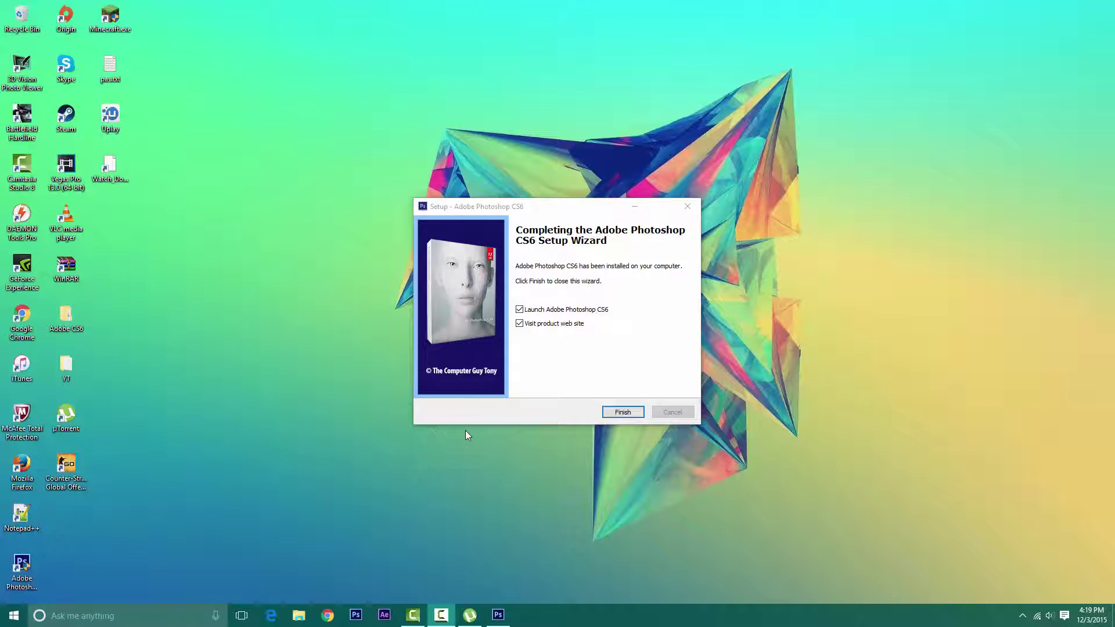
click(538, 324)
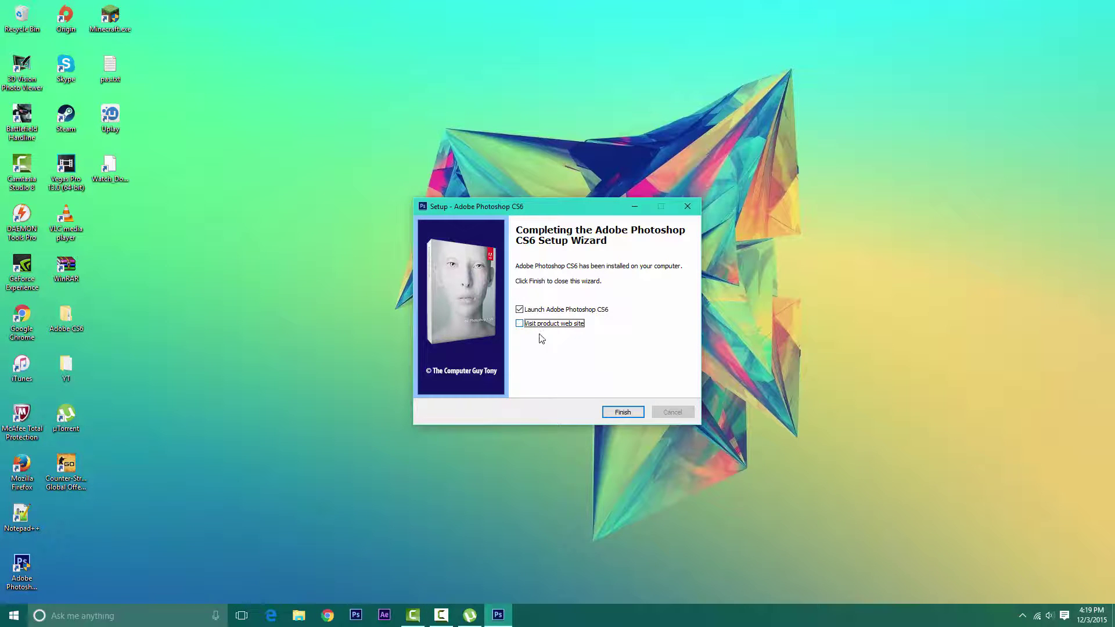
click(620, 413)
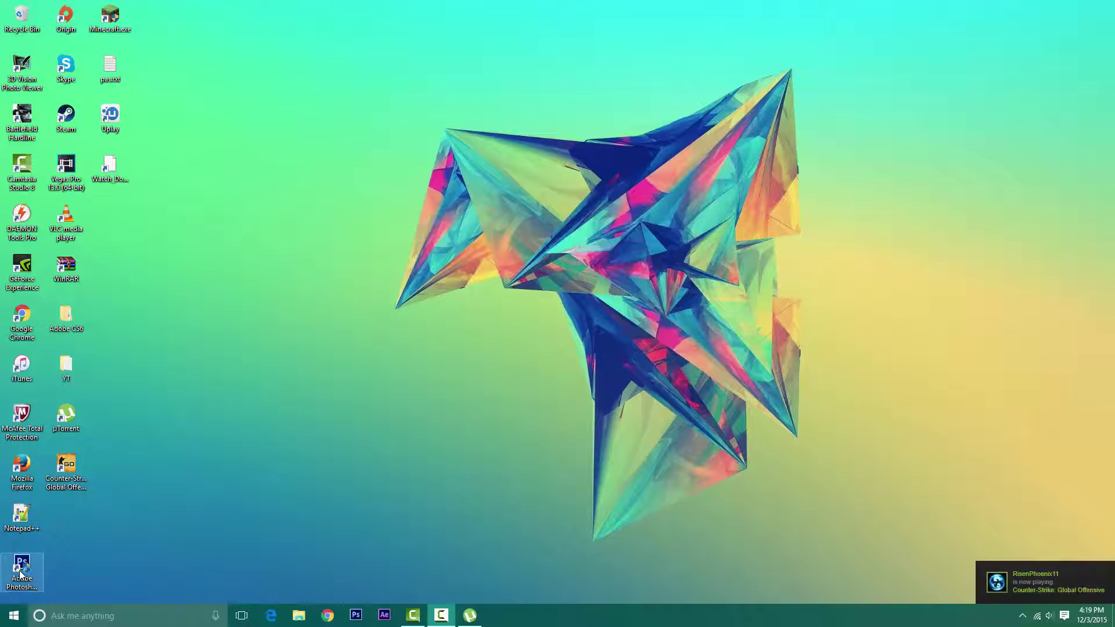
Step: Launch Photoshop CS6 Extended from its desktop shortcut into an empty workspace
drag(32, 569, 620, 319)
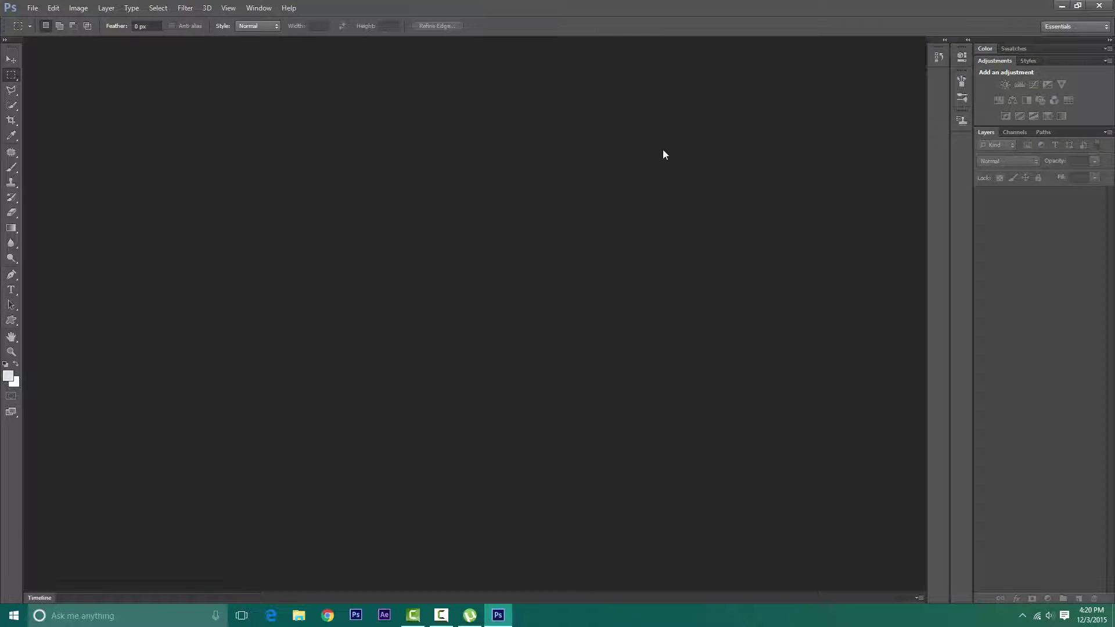
Step: Create a default-size blank document and paint looping light-blue brush strokes on it
click(32, 7)
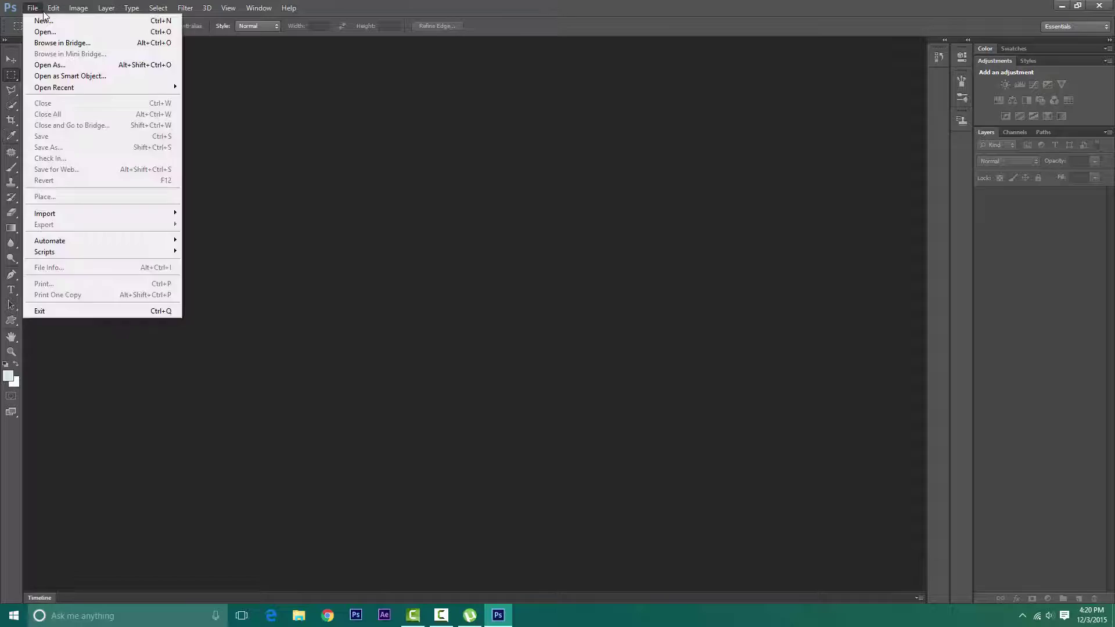
click(38, 18)
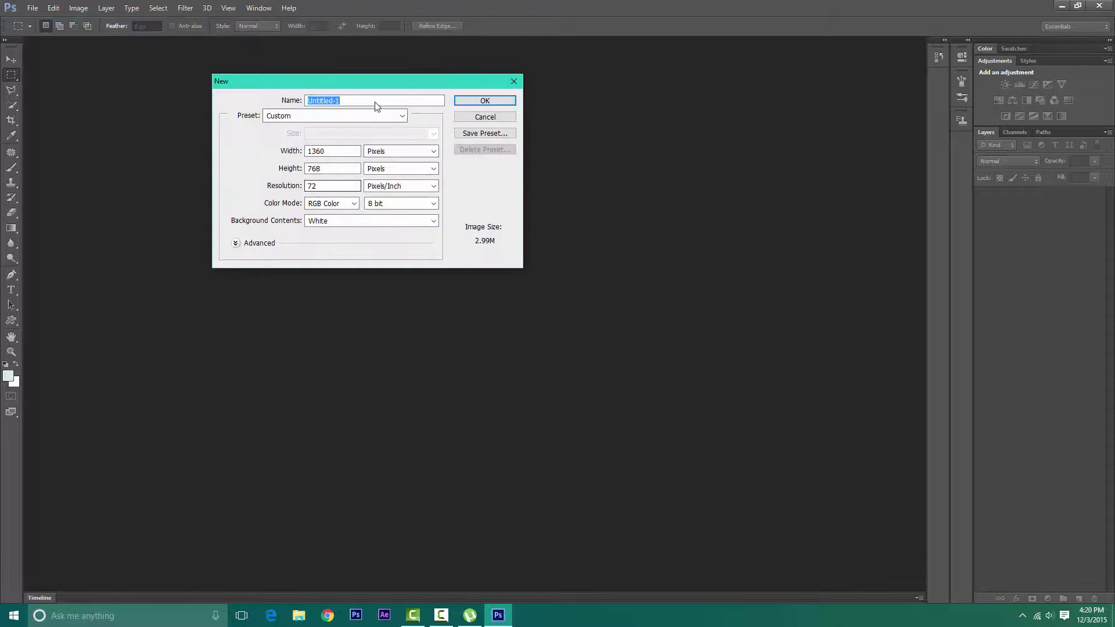
click(485, 102)
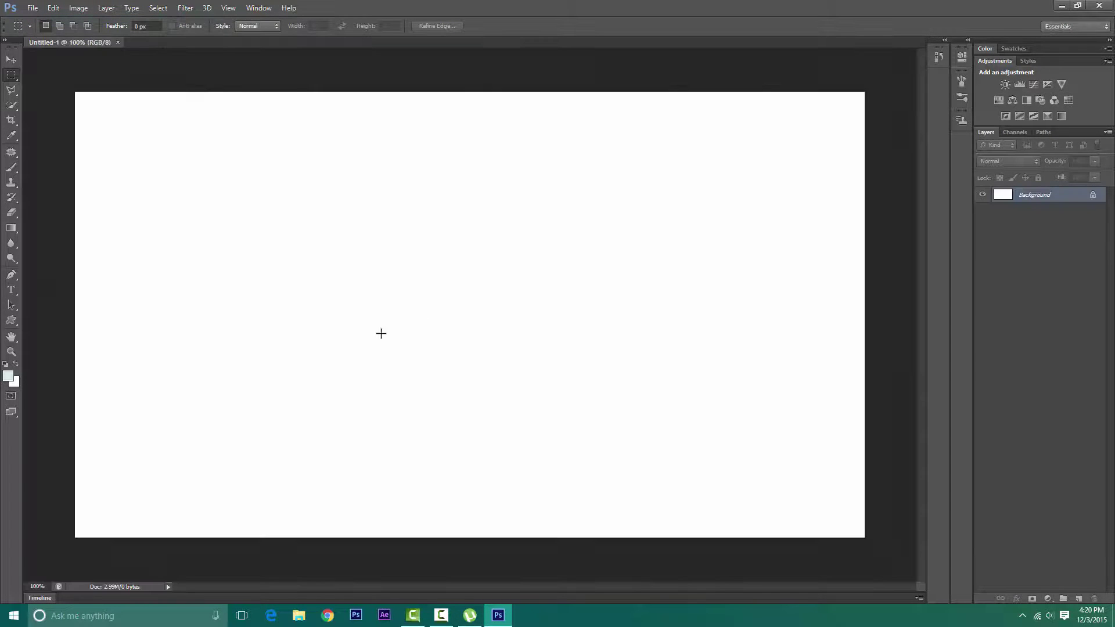
click(11, 166)
drag(381, 196, 704, 298)
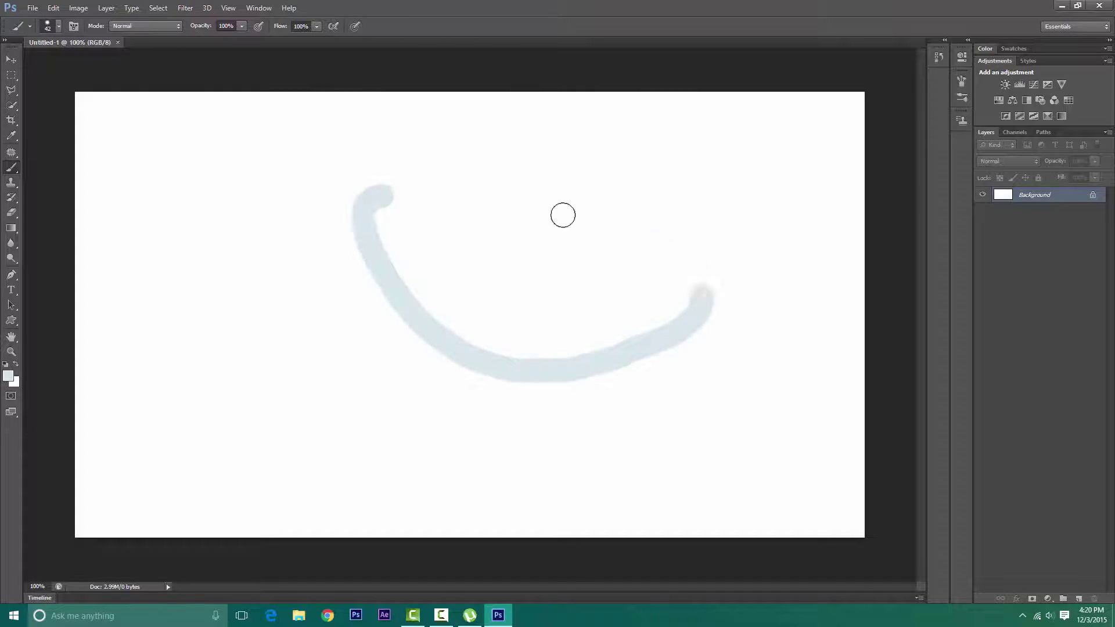
mouse_move(563, 214)
mouse_down()
mouse_move(351, 288)
mouse_move(574, 231)
mouse_up()
Step: Select the whole canvas, unlock the Background as Layer 0, delete and undo, then deselect
click(12, 105)
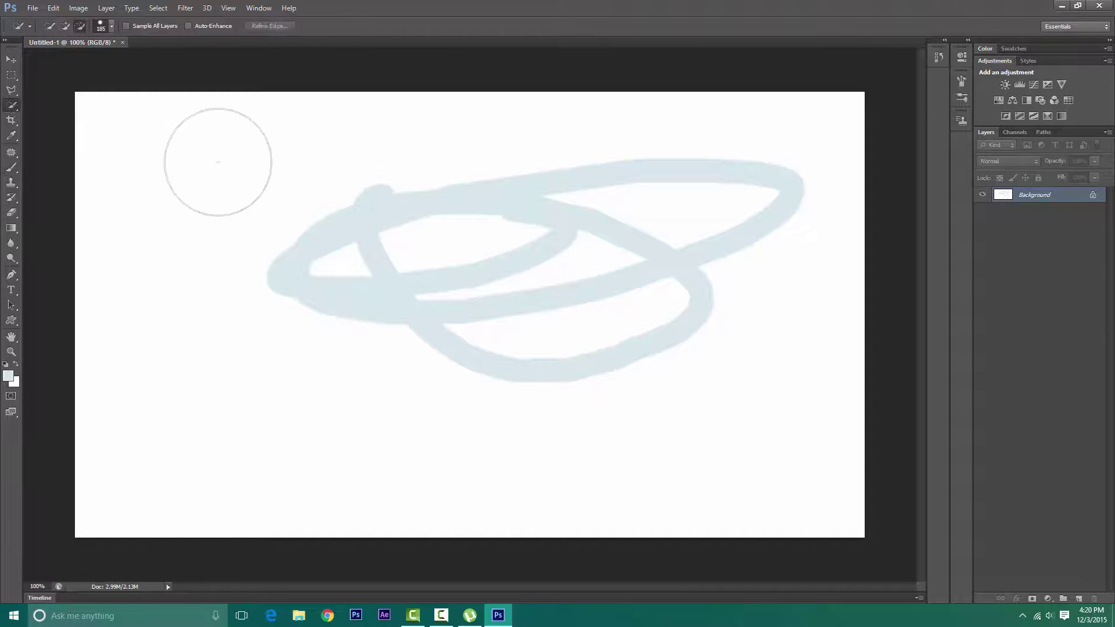
mouse_move(219, 161)
mouse_down()
mouse_move(224, 331)
mouse_move(468, 485)
mouse_move(802, 340)
mouse_move(835, 196)
mouse_up()
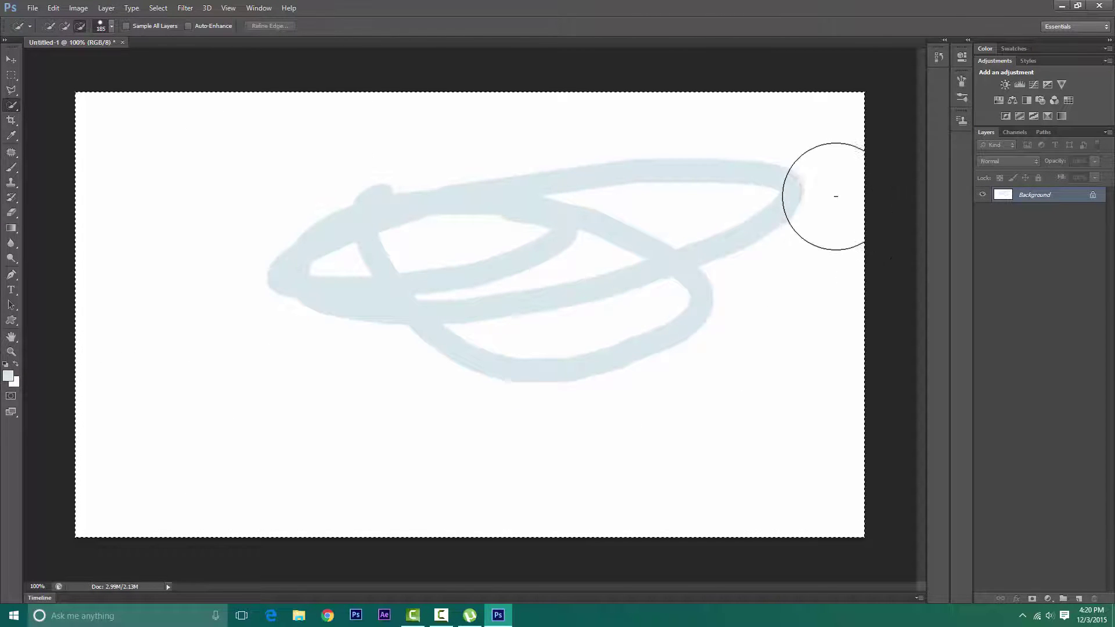
drag(1093, 194, 1094, 599)
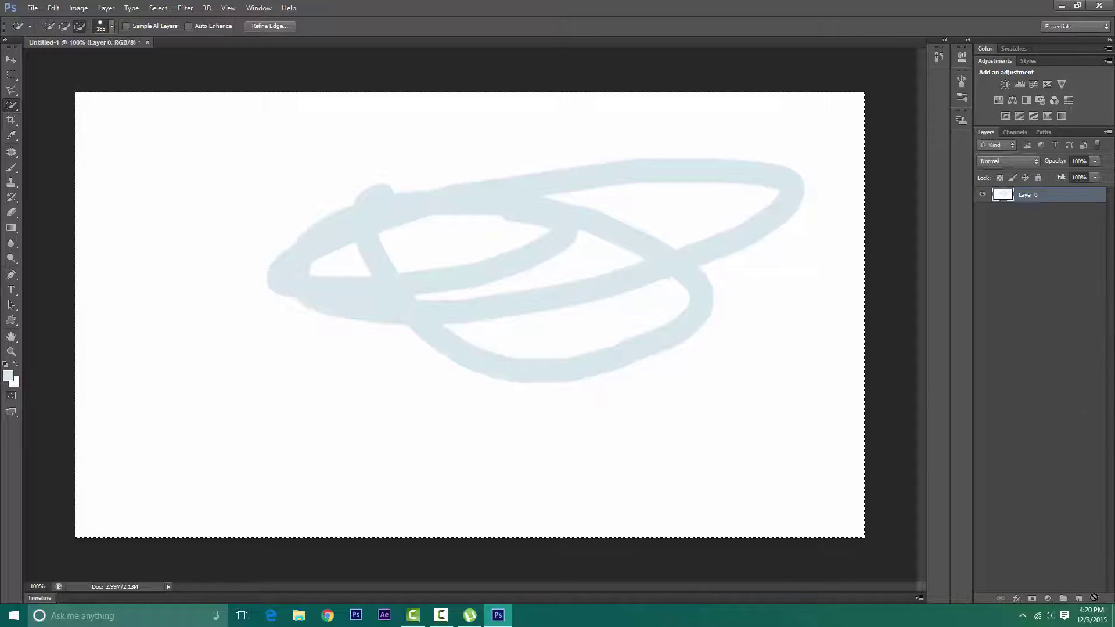
key(Delete)
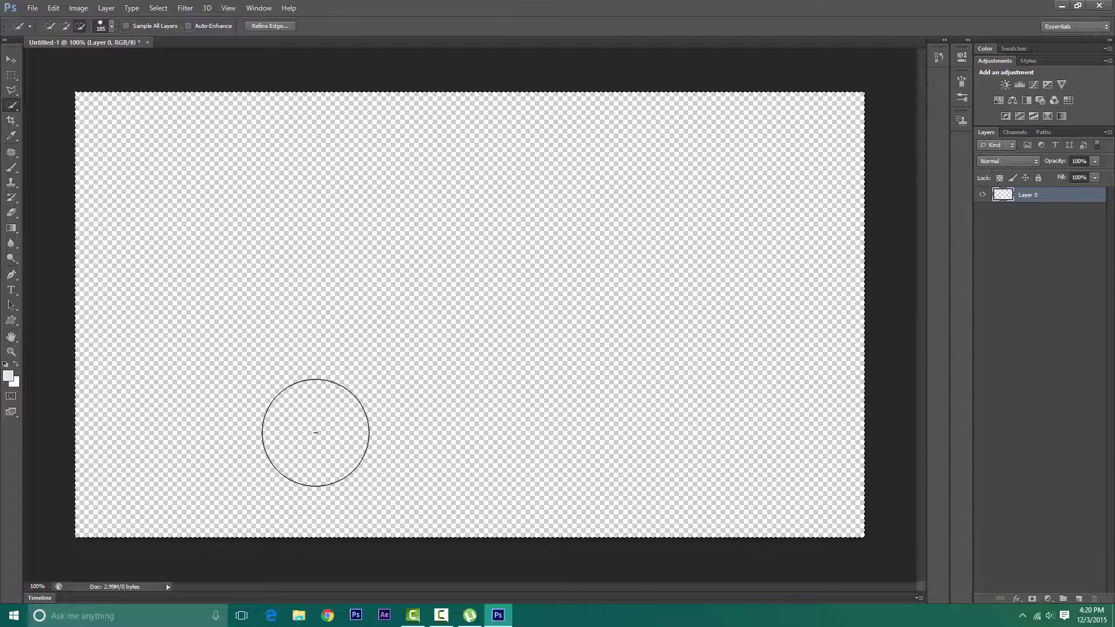
key(ctrl+z)
key(ctrl+d)
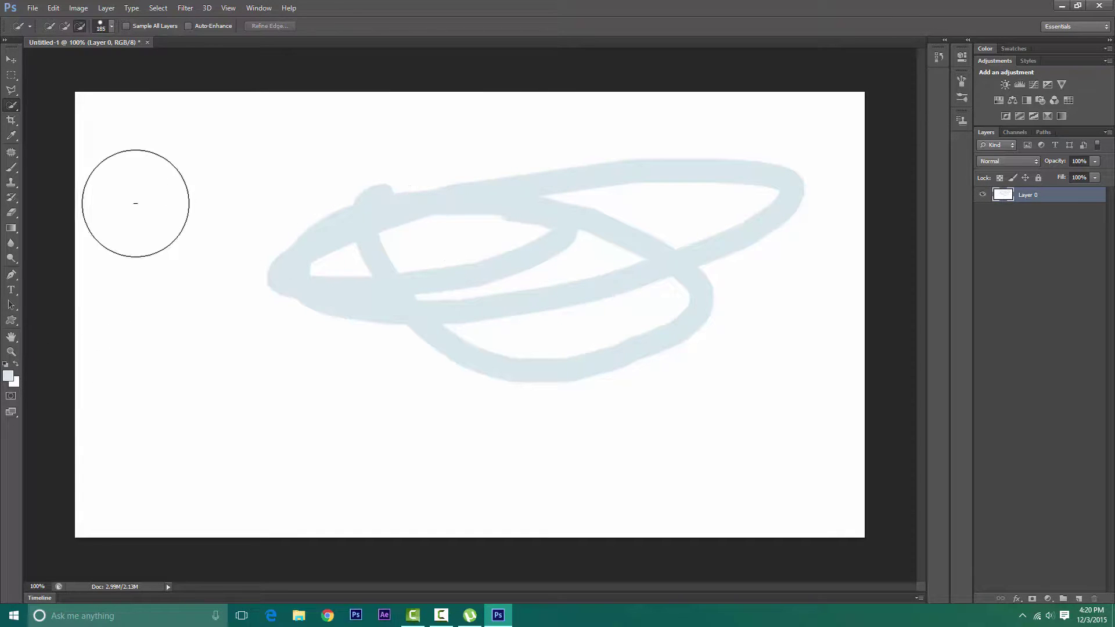
Step: Drag a first test gradient with the Gradient tool and set the foreground colour to cyan
click(11, 228)
drag(80, 110, 885, 499)
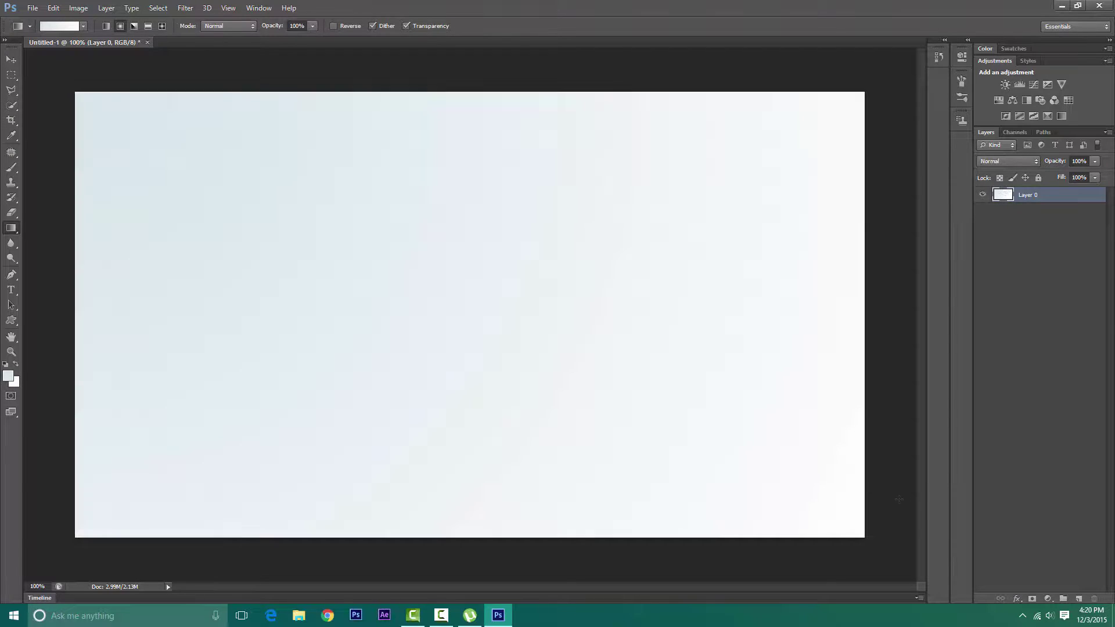
click(9, 375)
click(596, 161)
click(759, 67)
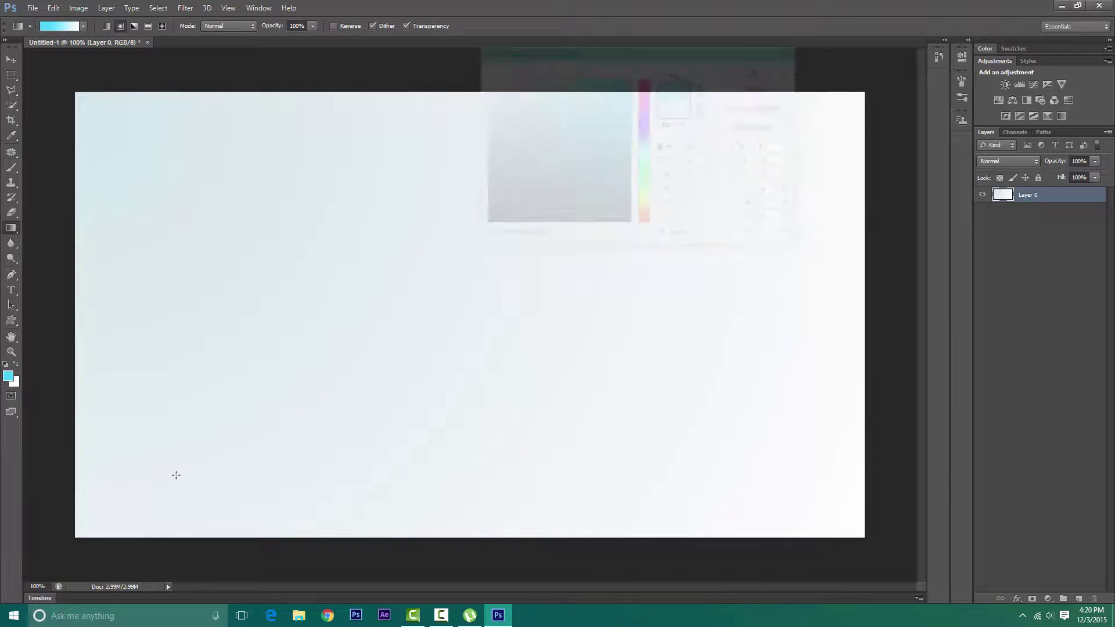
Step: Set the background colour to red (fc0000) and drag a diagonal cyan-to-red gradient
click(14, 380)
click(629, 79)
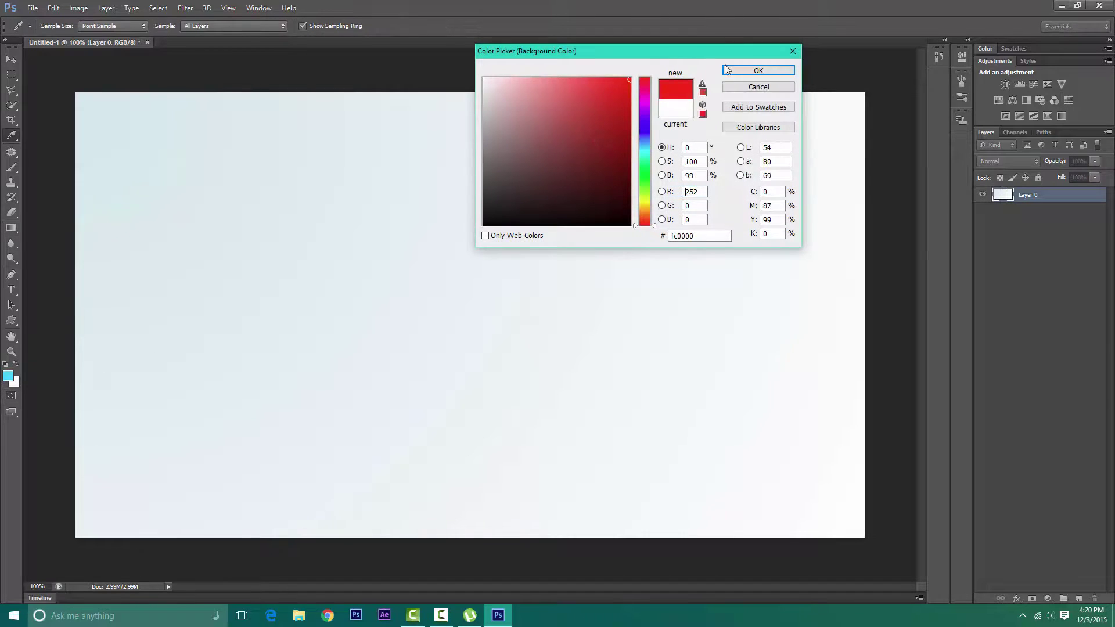
click(757, 70)
drag(163, 132, 915, 436)
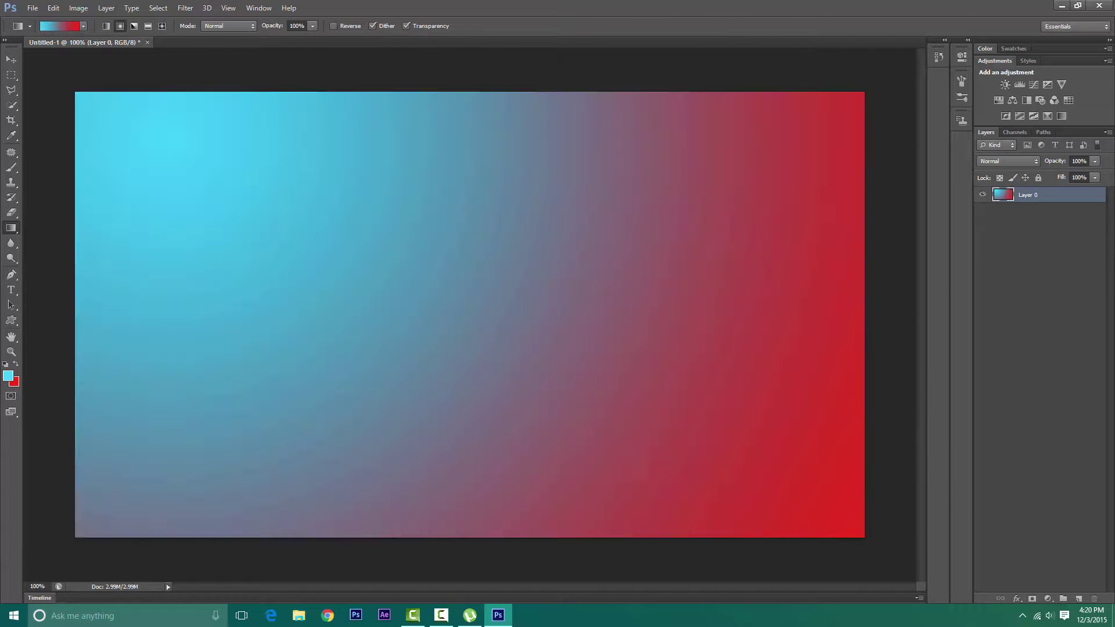